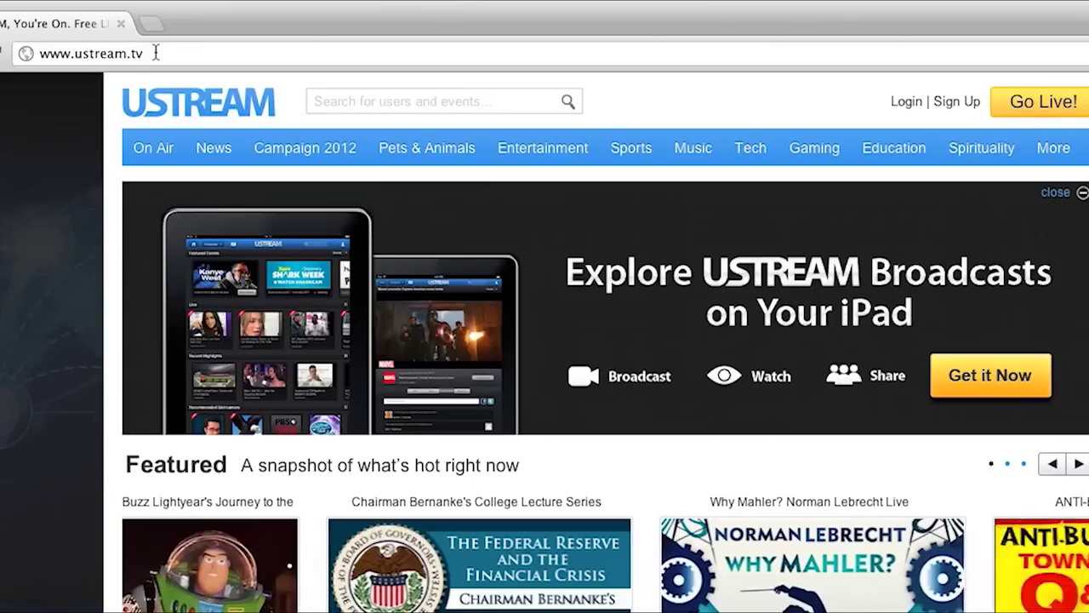
# - Open the Ustream sign-up page and look through the account registration form
pyautogui.click(177, 35)
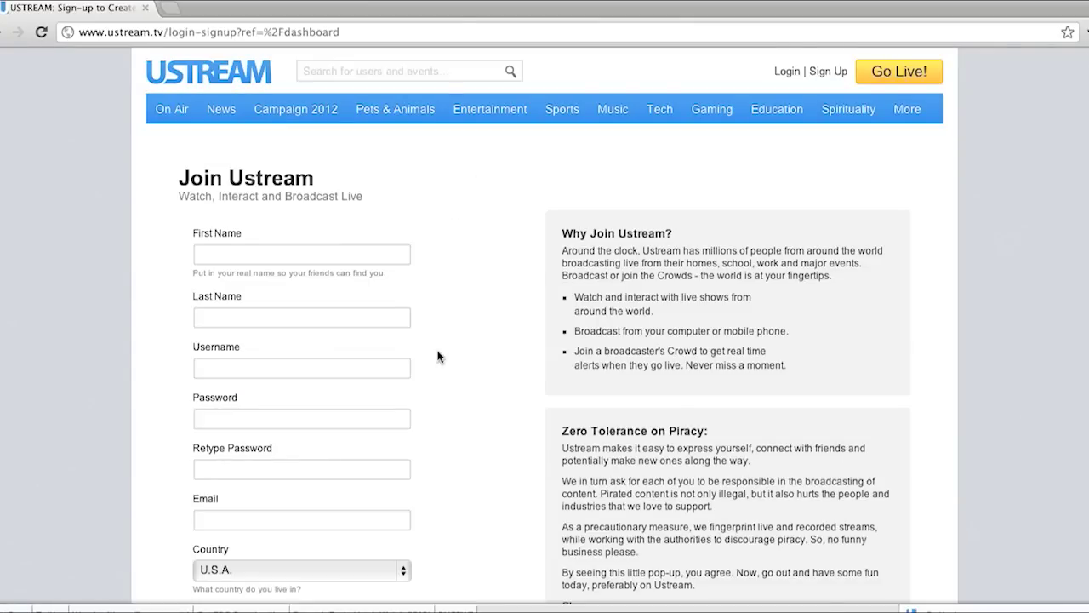
pyautogui.scroll(-10, 433, 346)
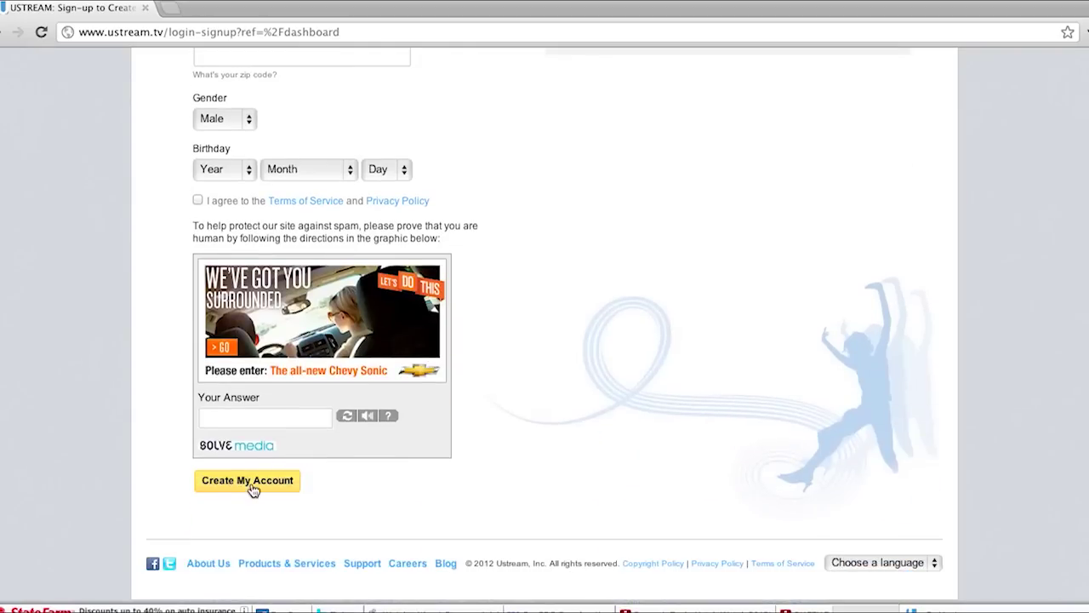
pyautogui.scroll(10, 634, 307)
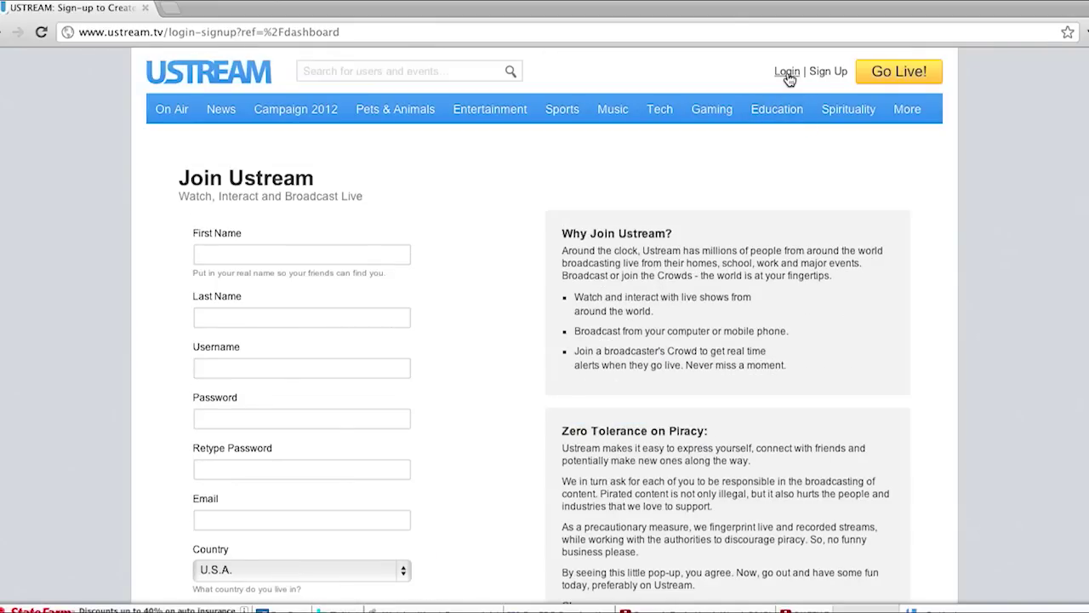
# - Log in to the existing Ustream account with its username and password
pyautogui.click(787, 72)
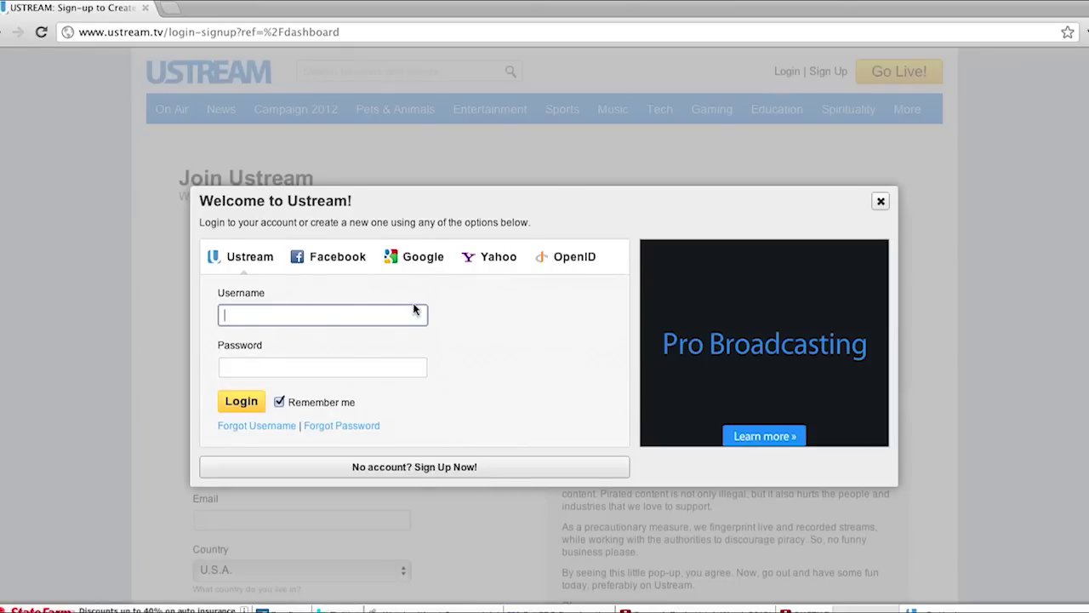
pyautogui.write('Pcs2')
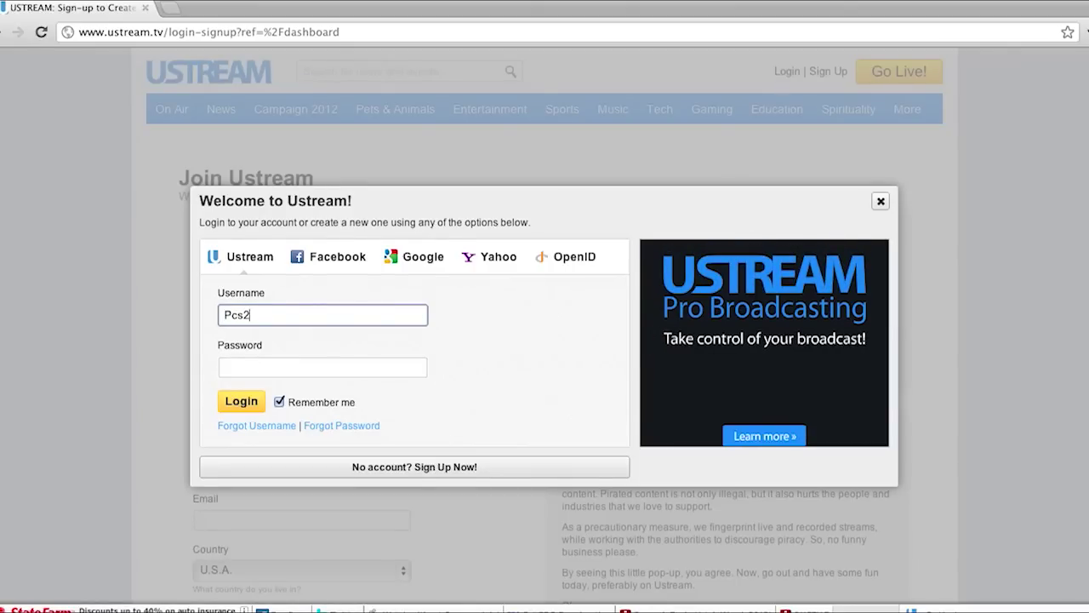
pyautogui.write('k12')
pyautogui.press('Tab')
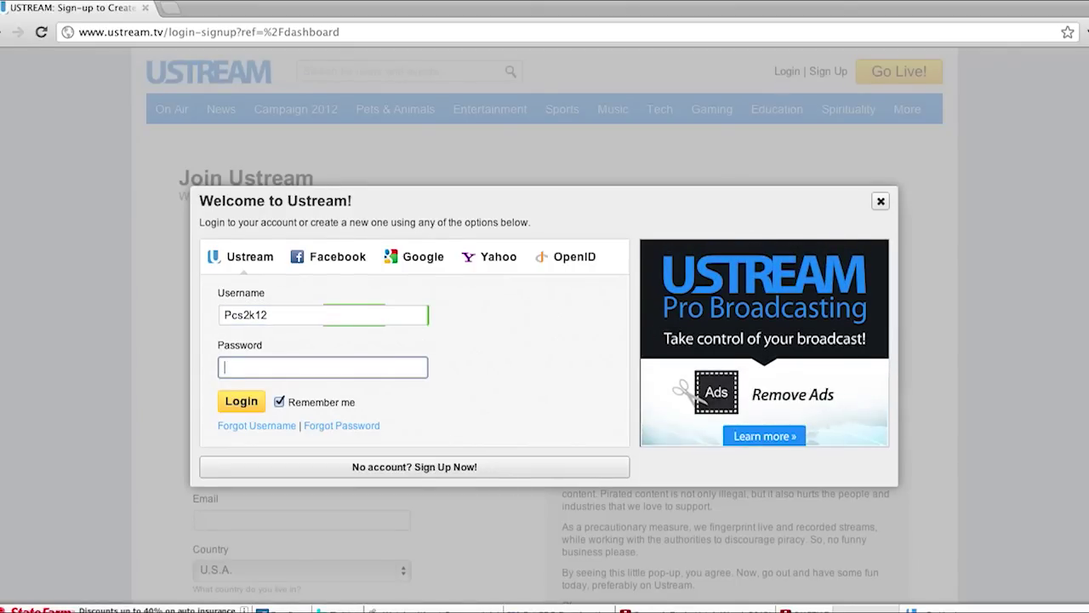
pyautogui.write('******')
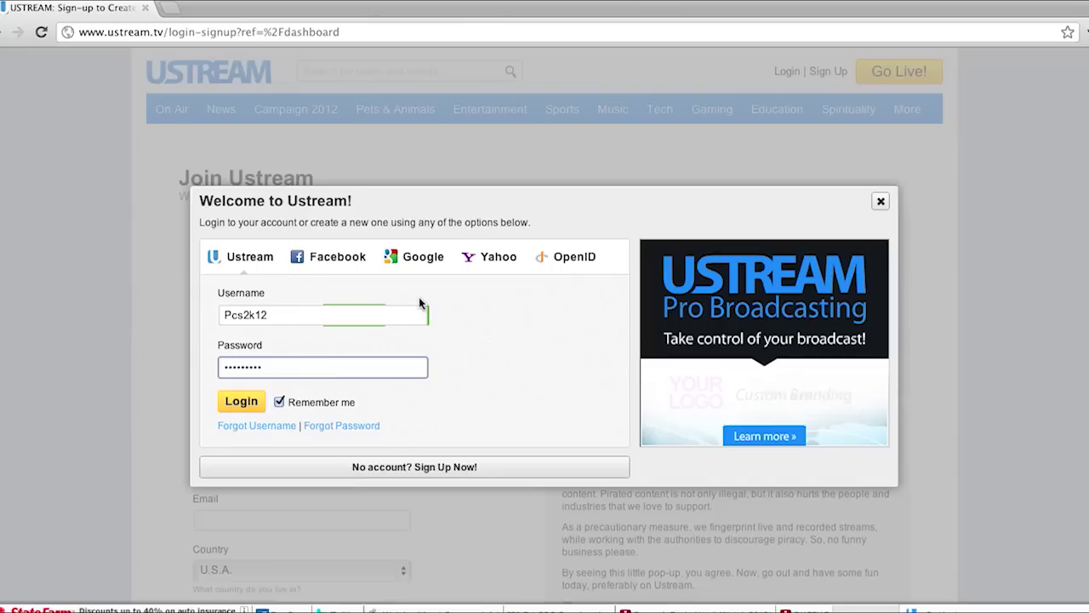
pyautogui.press('Return')
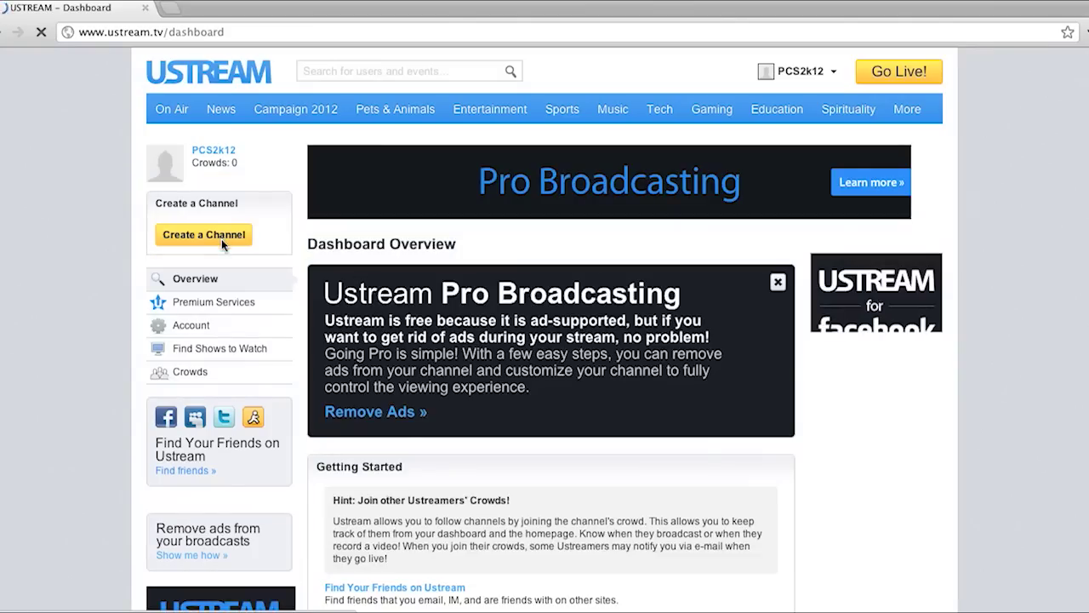
# - Create a new channel named PCS2k12
pyautogui.click(213, 234)
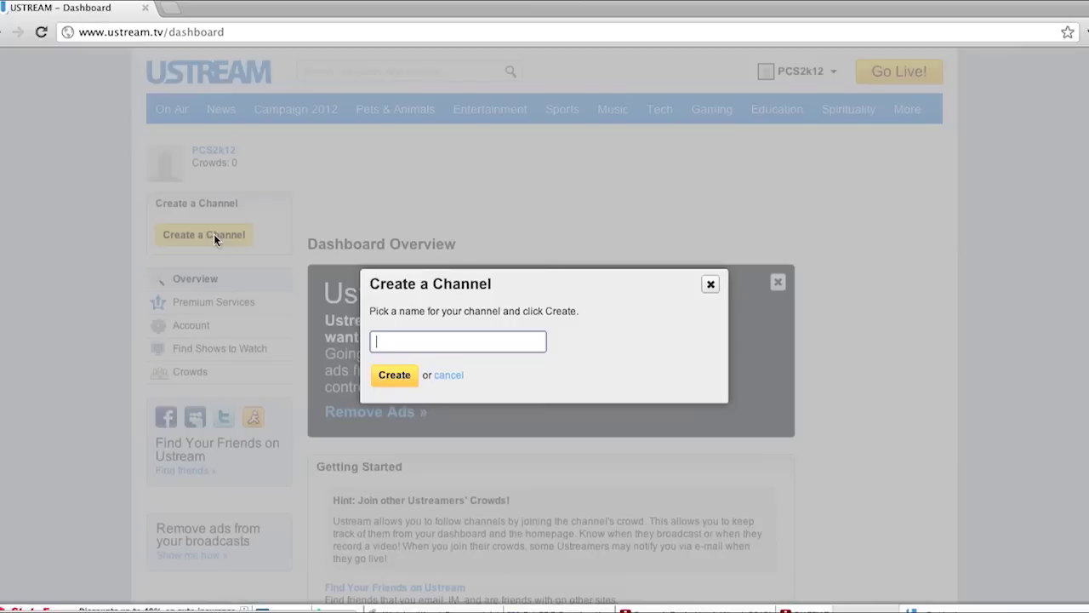
pyautogui.write('PCS2k12')
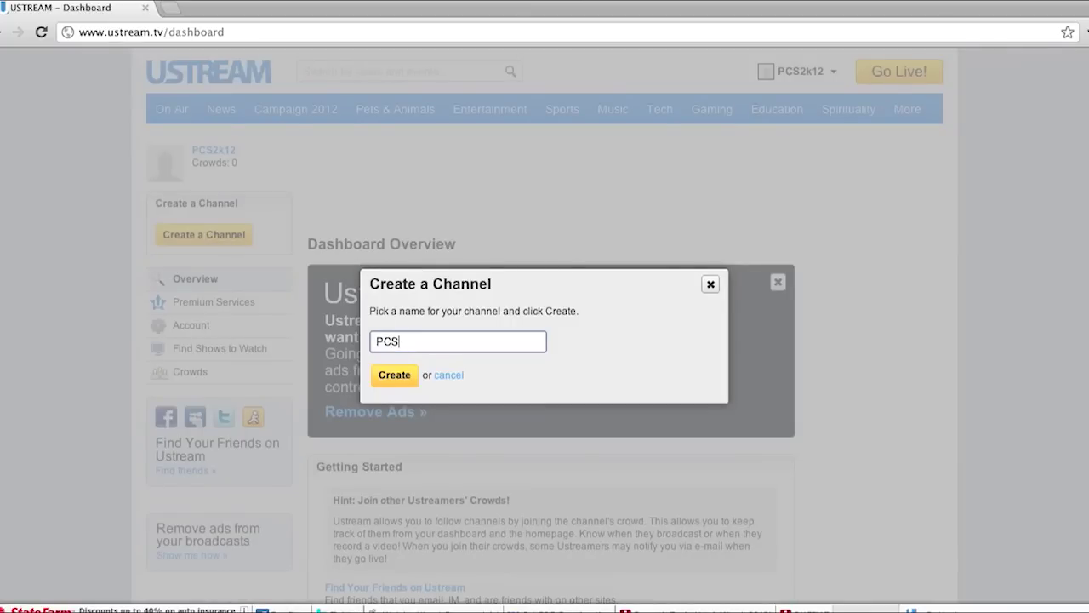
pyautogui.click(395, 376)
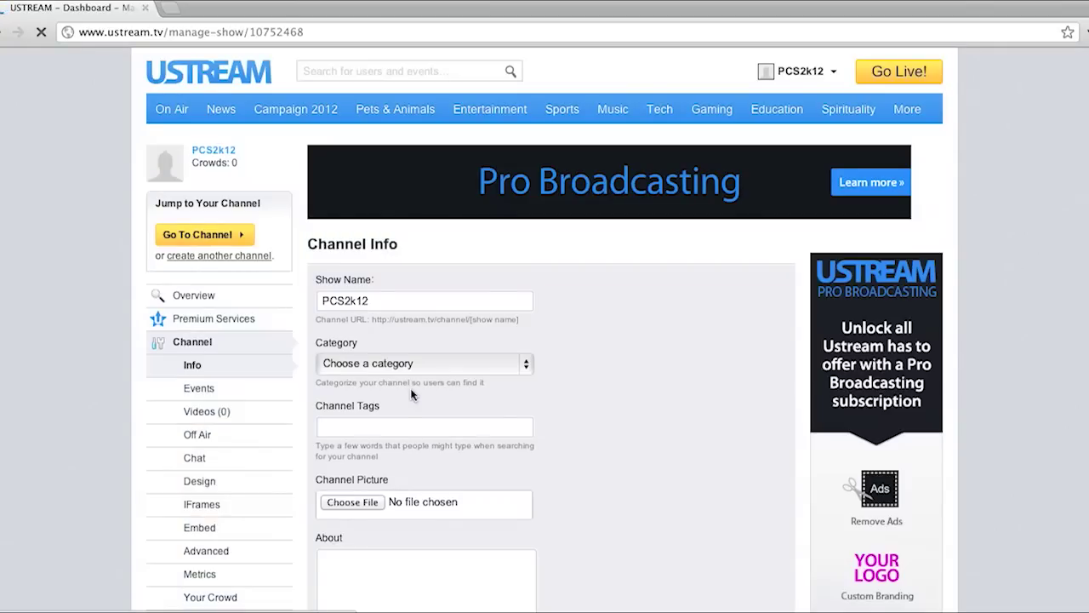
# - Set the channel's category to Technology, from the Education group
pyautogui.click(400, 370)
pyautogui.scroll(-10, 427, 408)
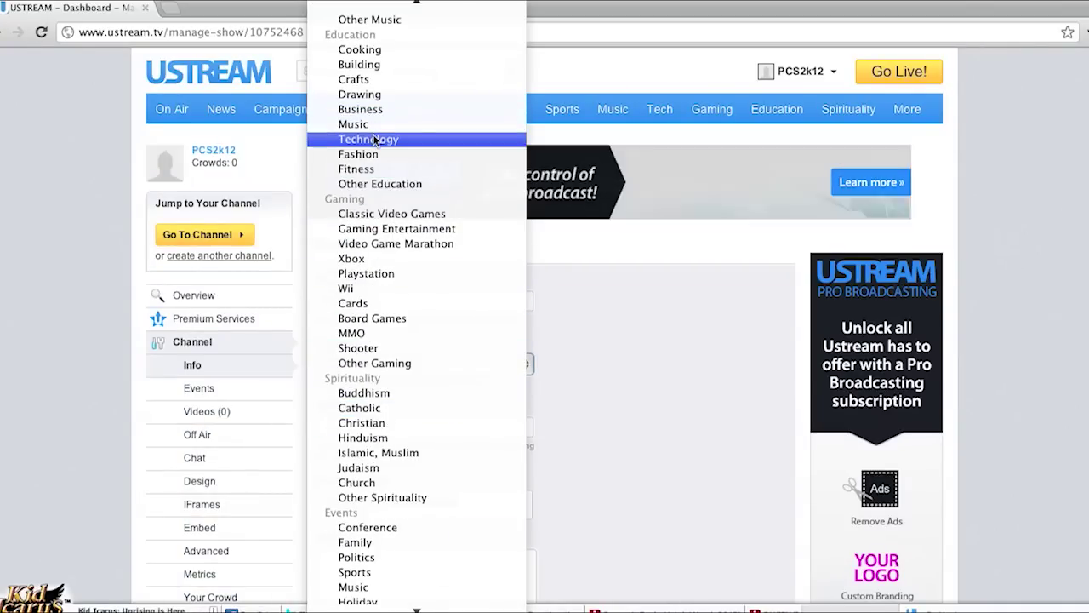
pyautogui.press('Escape')
# - Enter Project Centerstage 2012 as the channel tags and save the channel info
pyautogui.click(442, 426)
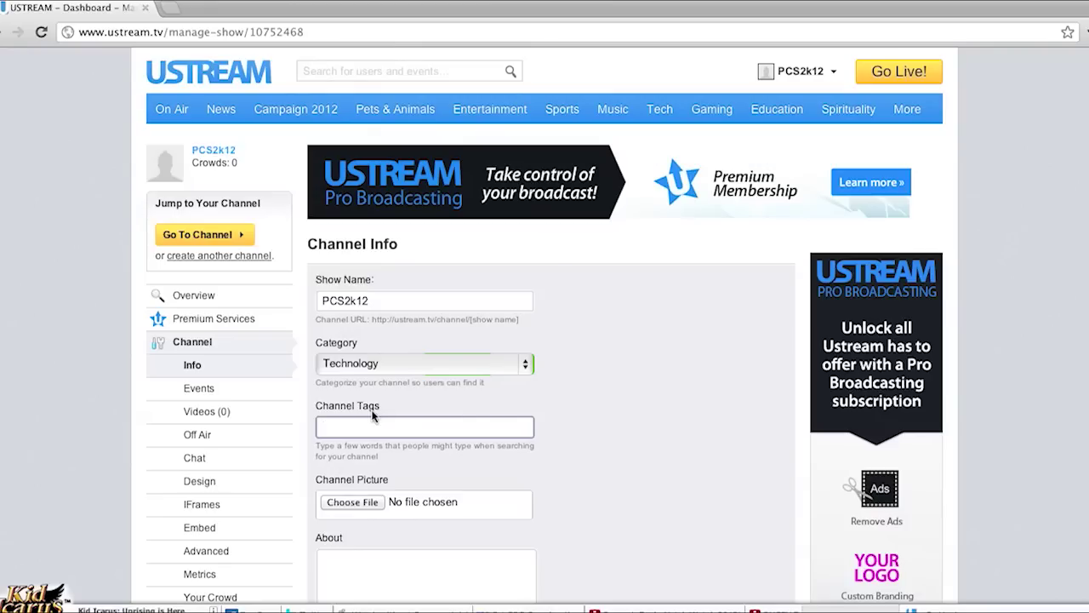
pyautogui.write('Project Ce')
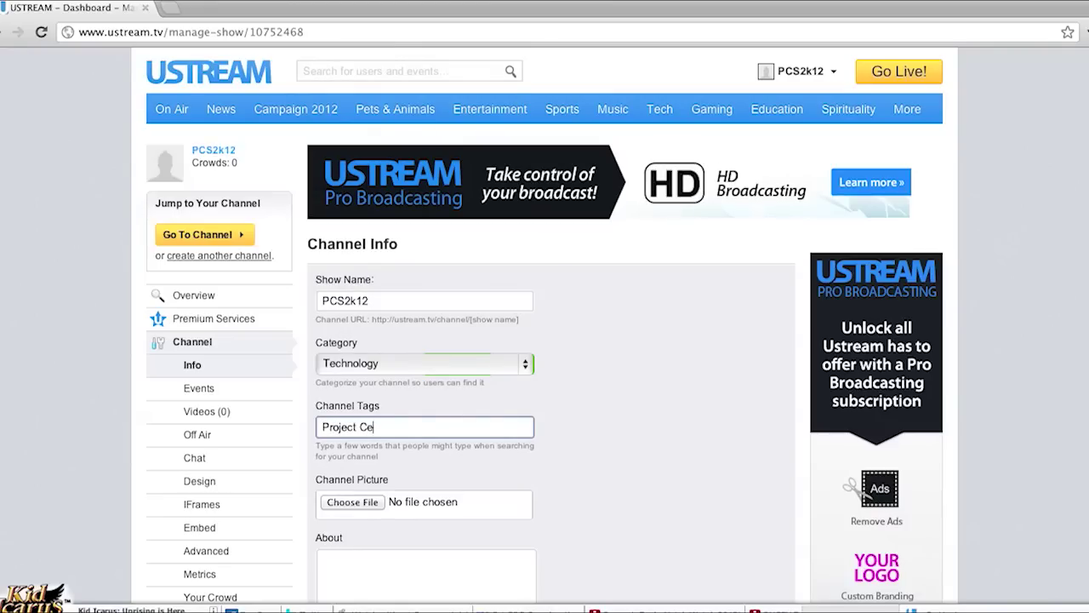
pyautogui.write('nterstage 2')
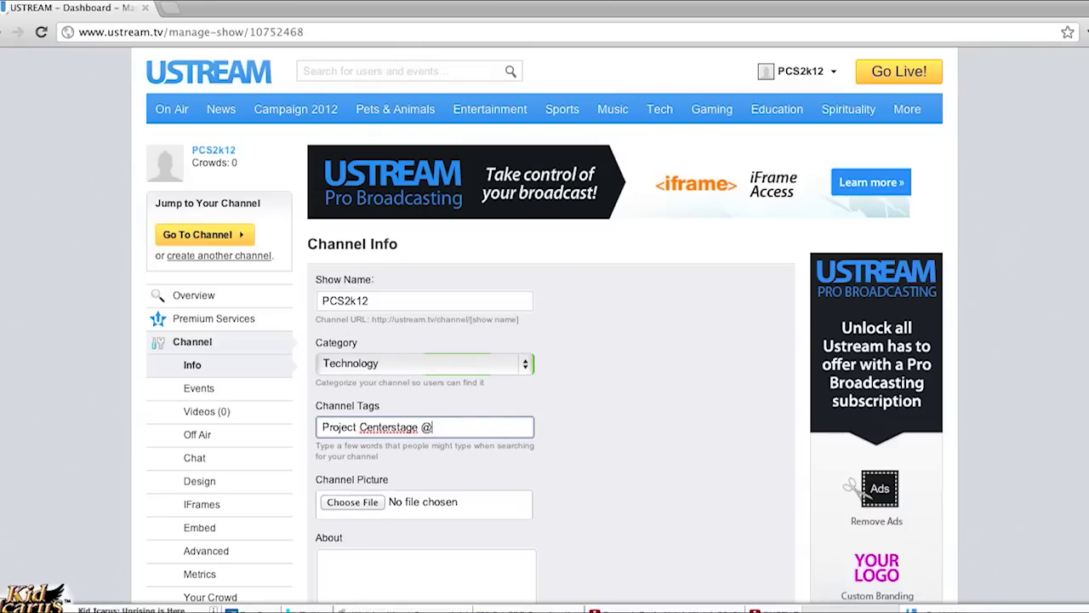
pyautogui.write('012')
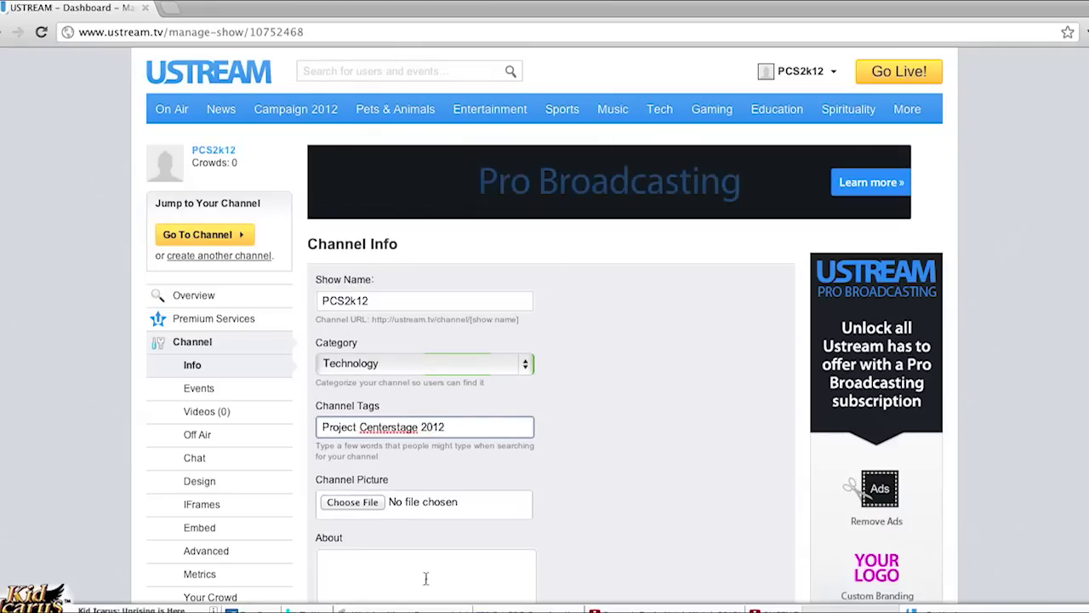
pyautogui.scroll(-4, 426, 553)
pyautogui.scroll(-2, 425, 540)
pyautogui.click(337, 270)
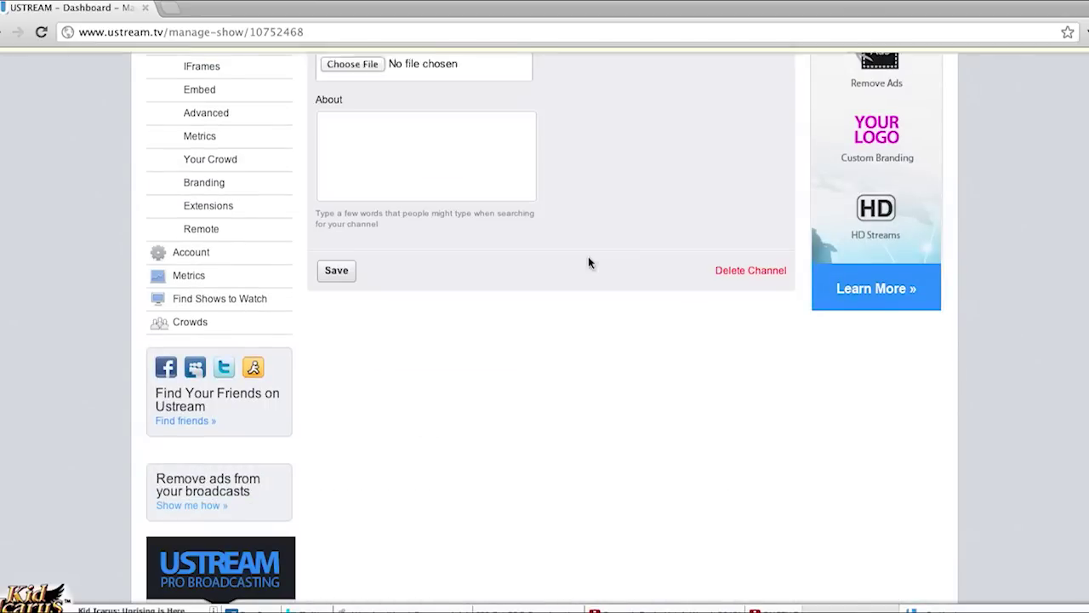
# - Go to the channel's page and open the live broadcaster for the PCS2k12 channel
pyautogui.scroll(3, 695, 175)
pyautogui.scroll(2, 695, 176)
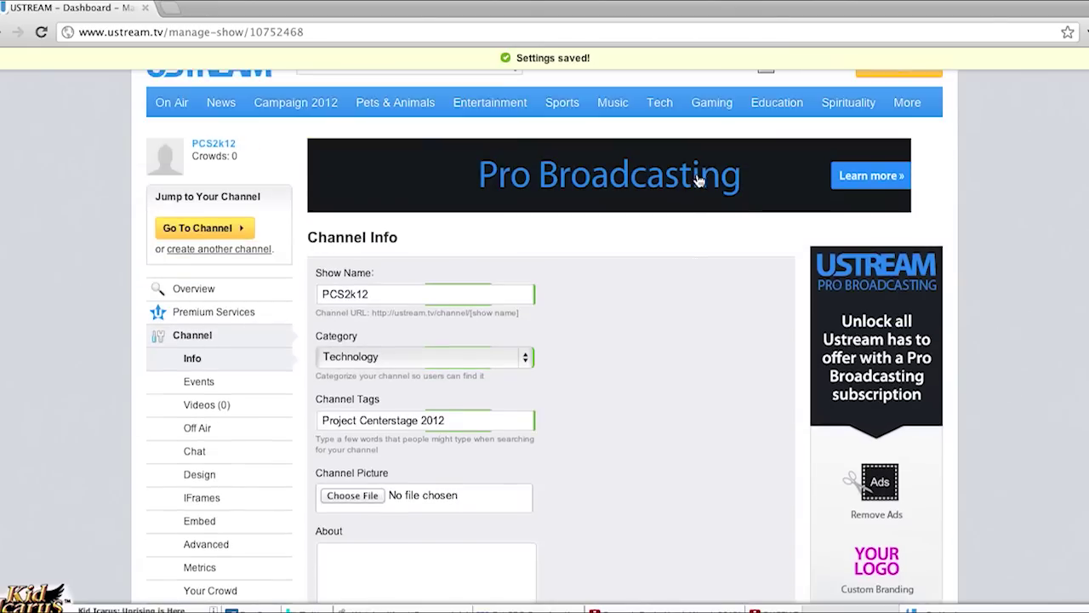
pyautogui.click(204, 237)
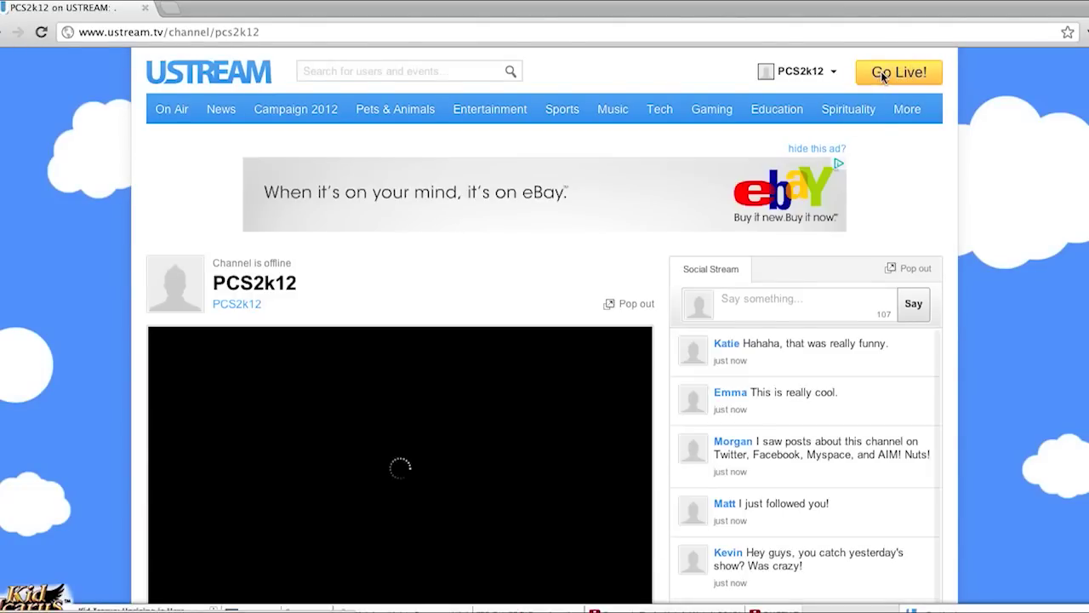
pyautogui.click(881, 72)
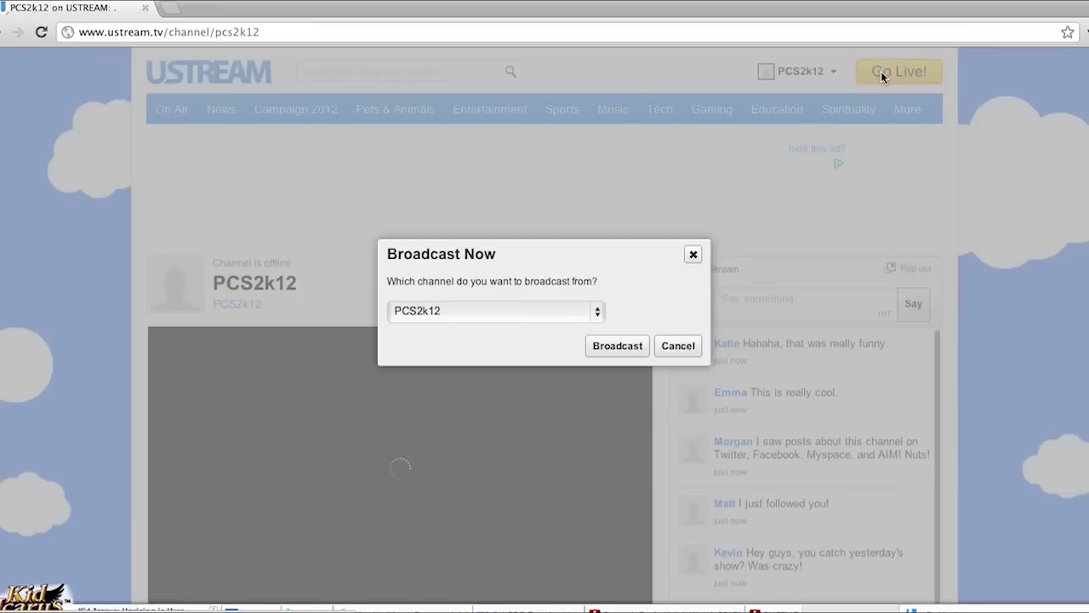
pyautogui.click(611, 347)
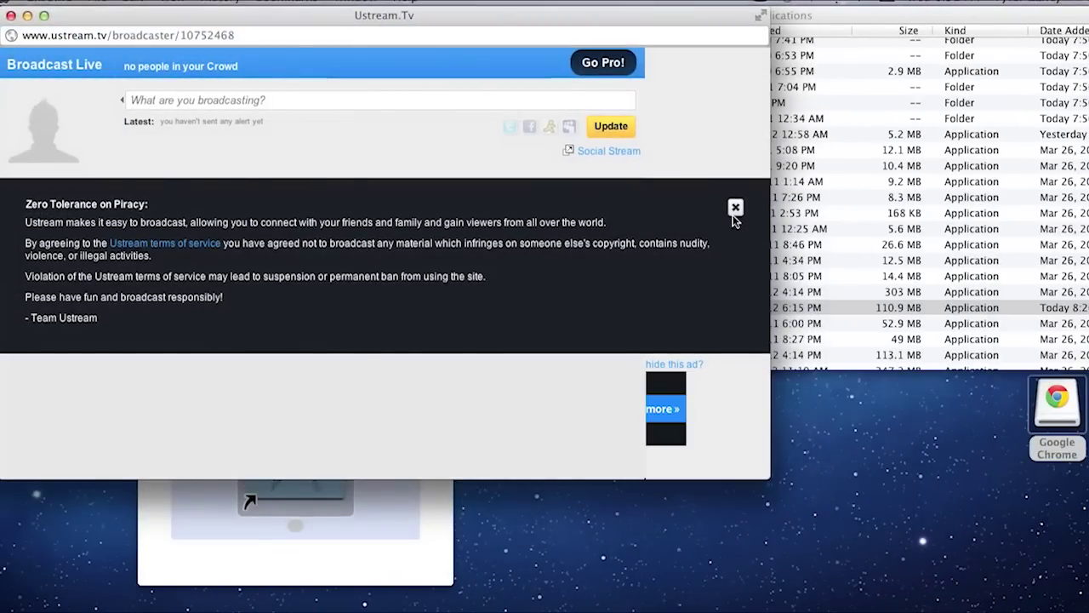
# - Dismiss the piracy notice and allow Flash Player to access the camera and microphone, remembering the choice
pyautogui.click(735, 207)
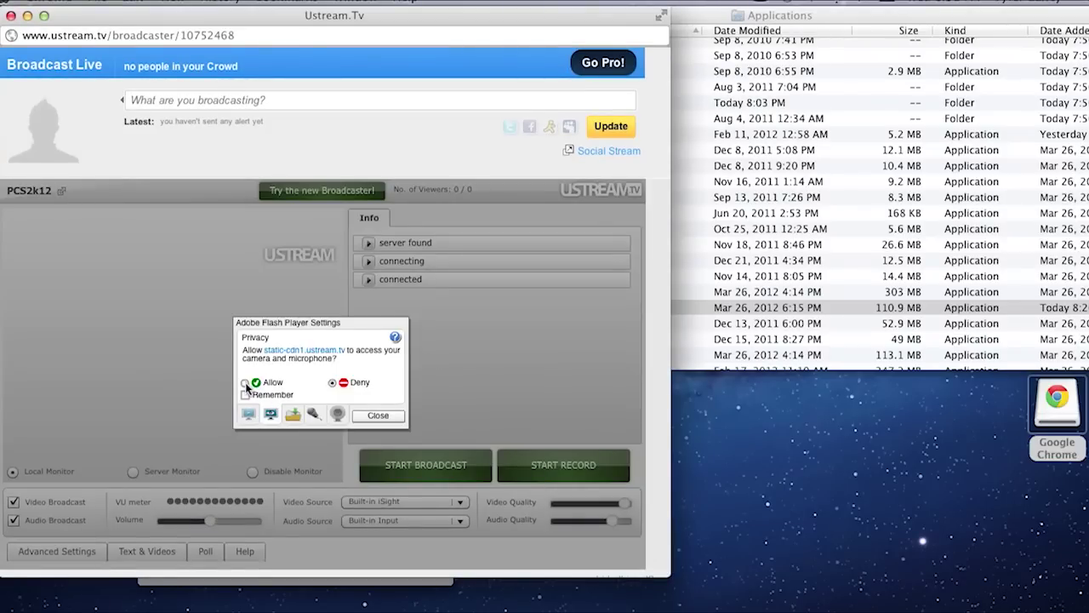
pyautogui.click(245, 382)
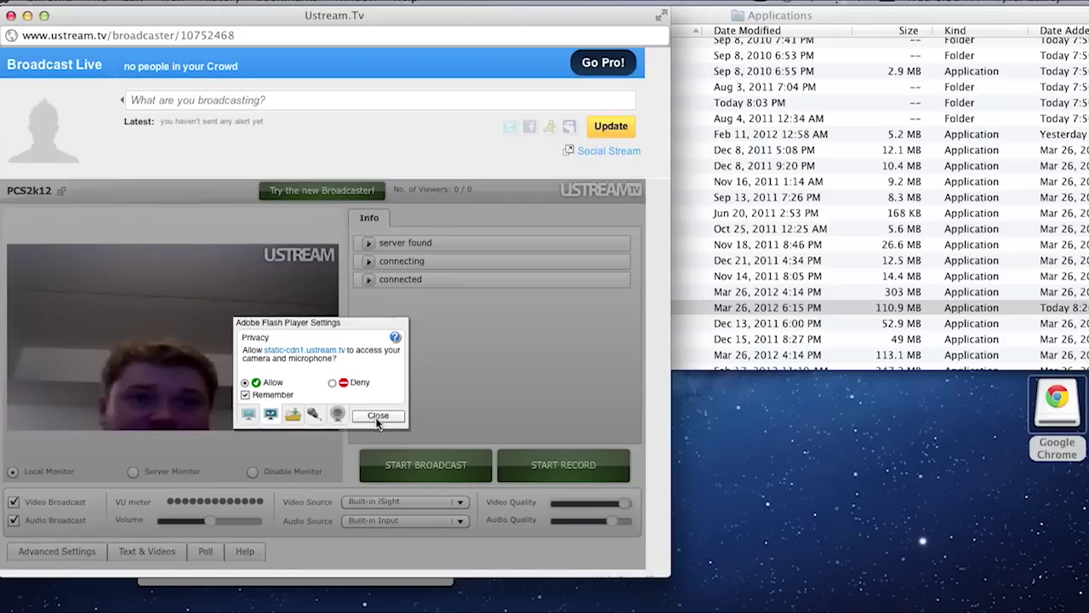
pyautogui.click(377, 416)
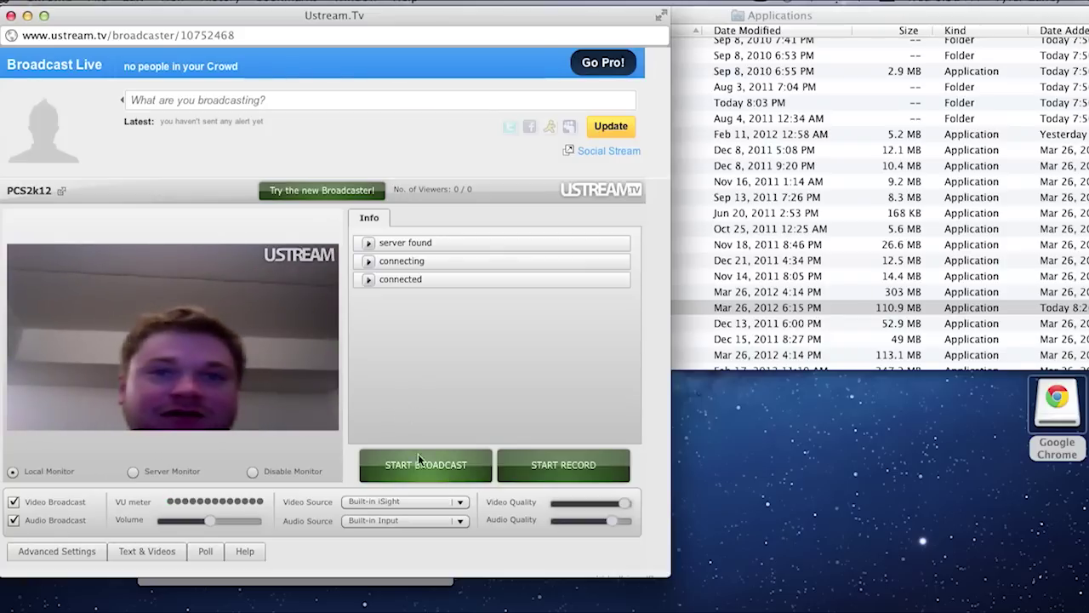
# - Start the broadcast with Server Monitor selected, and raise the video and audio quality slightly
pyautogui.click(133, 471)
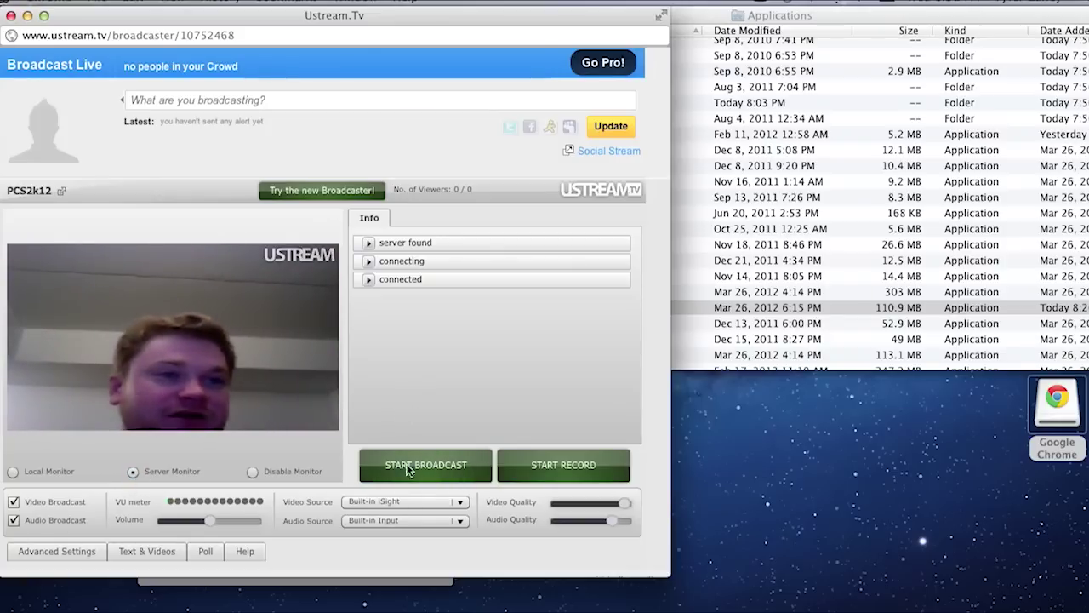
pyautogui.click(442, 462)
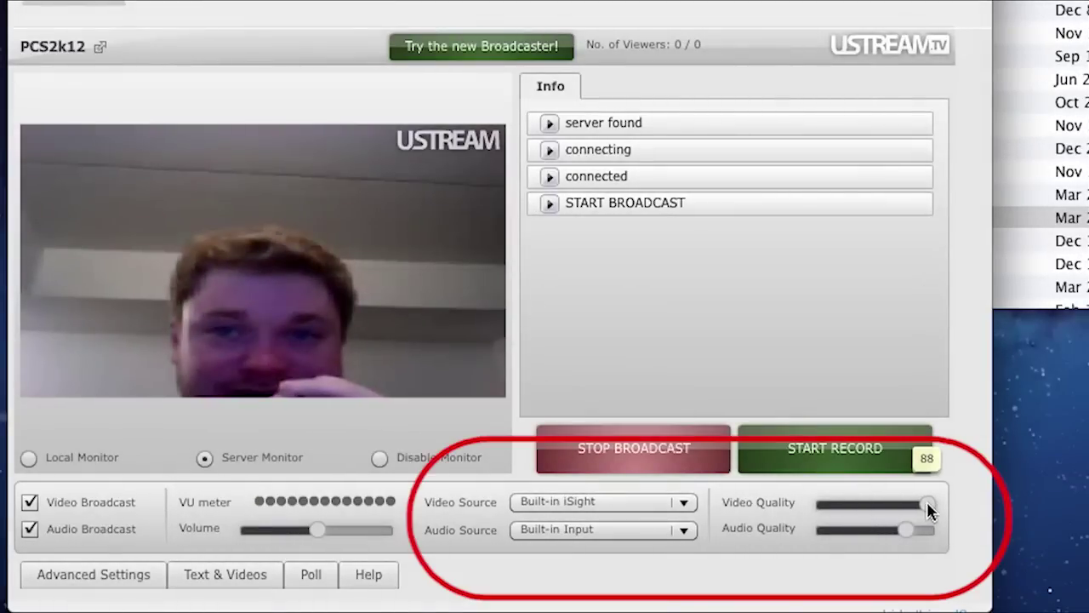
pyautogui.moveTo(927, 505); pyautogui.dragTo(929, 506)
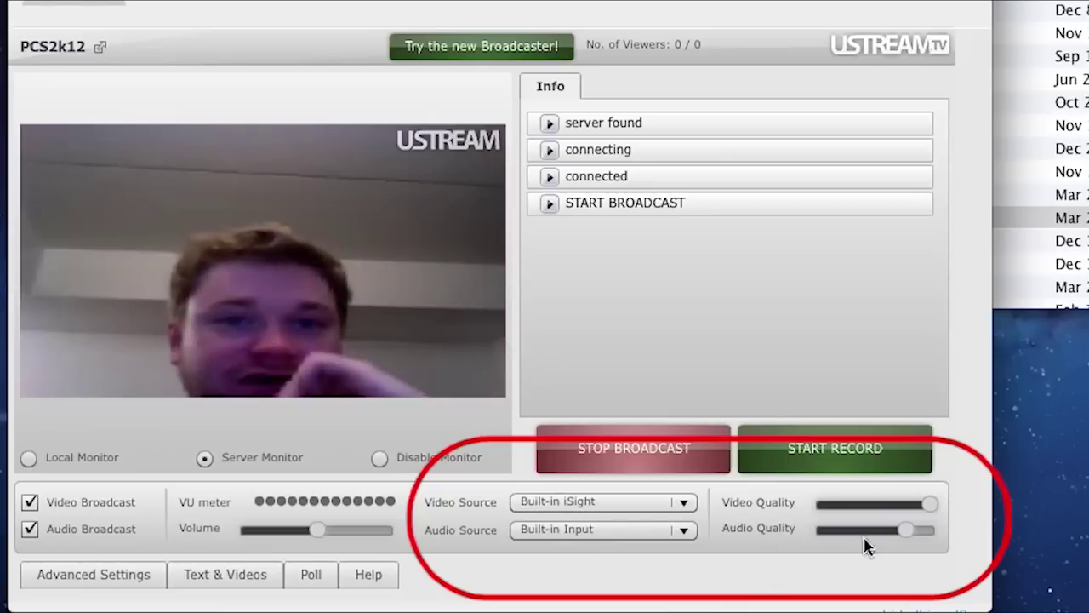
pyautogui.moveTo(912, 528); pyautogui.dragTo(915, 528)
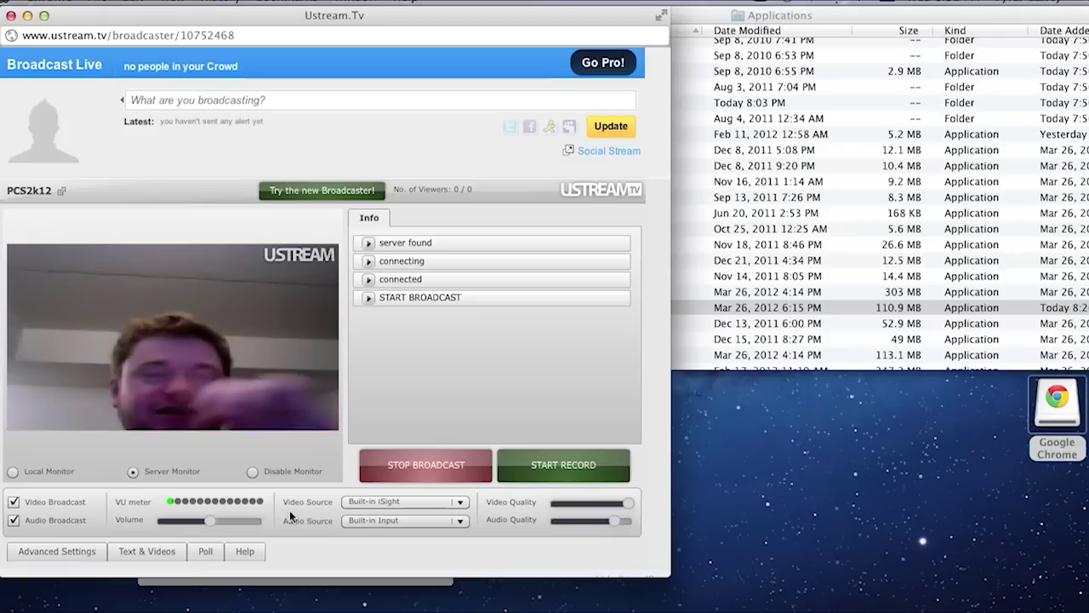
# - Enable picture smoothing in the broadcaster's advanced settings
pyautogui.click(82, 551)
pyautogui.scroll(-3, 152, 523)
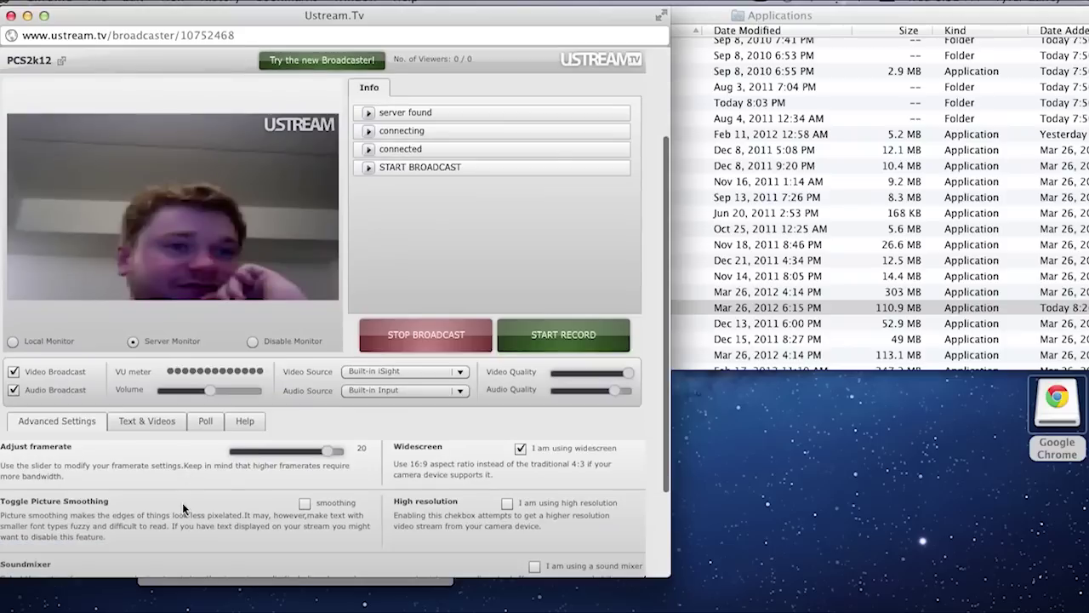
pyautogui.click(305, 504)
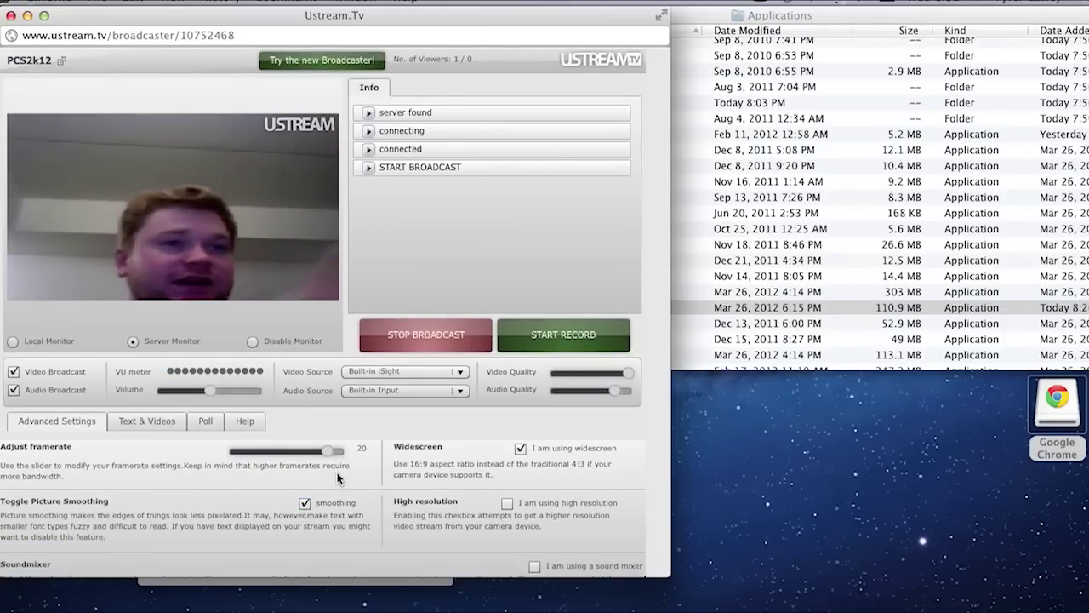
# - With the monitor disabled, set the frame rate to 20 fps and enable high resolution, and return to Server Monitor
pyautogui.click(253, 342)
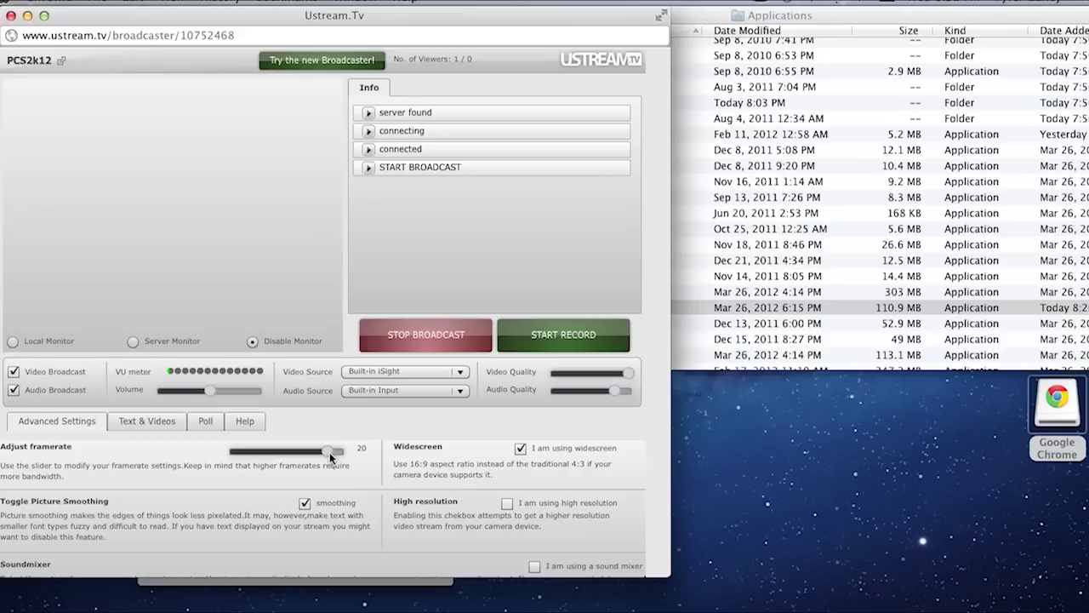
pyautogui.moveTo(327, 452)
pyautogui.mouseDown()
pyautogui.moveTo(300, 460)
pyautogui.moveTo(332, 449)
pyautogui.mouseUp()
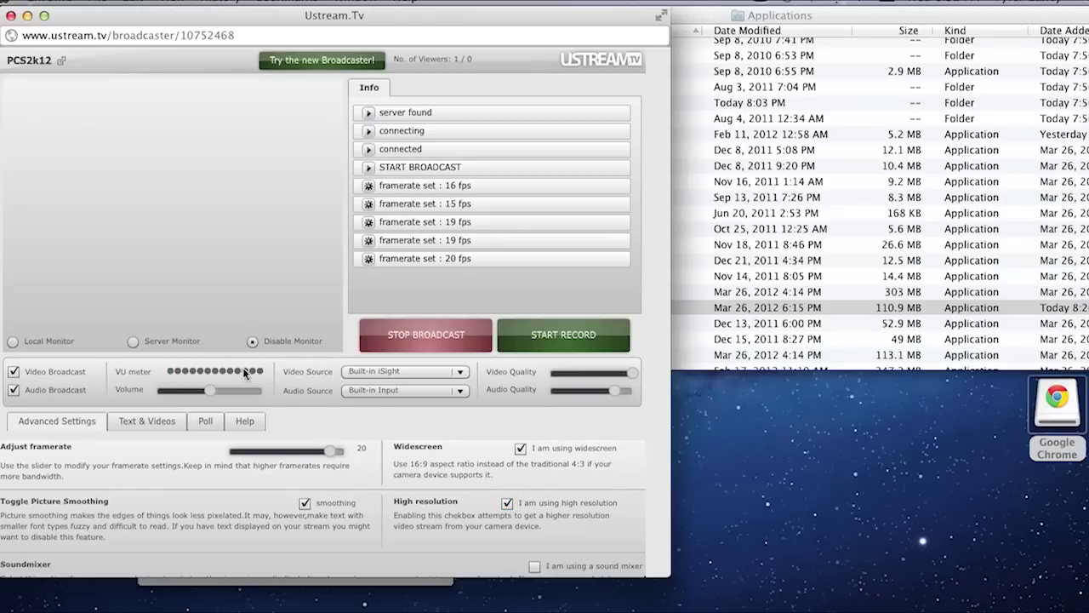
pyautogui.click(132, 343)
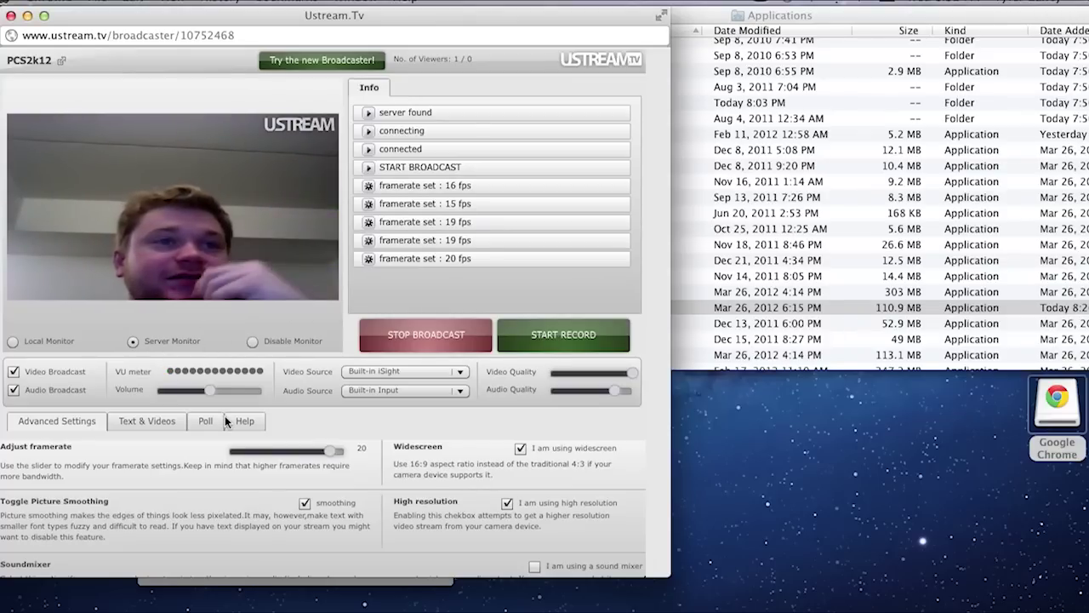
# - Look over the remaining broadcaster settings and view the live stream on the PCS2k12 channel page
pyautogui.scroll(-3, 481, 451)
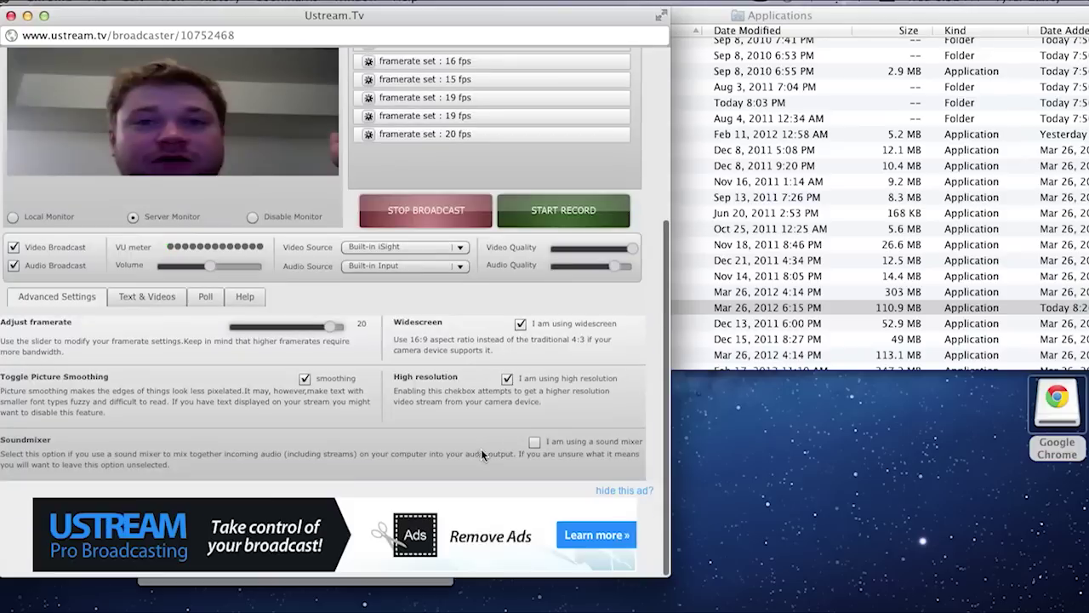
pyautogui.scroll(6, 502, 404)
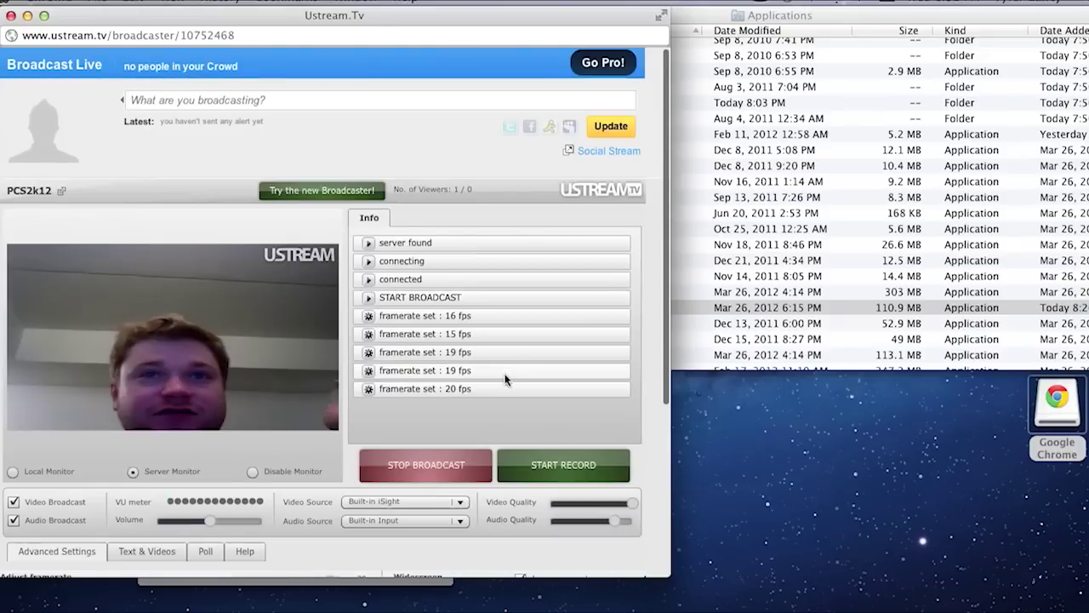
pyautogui.scroll(-6, 479, 499)
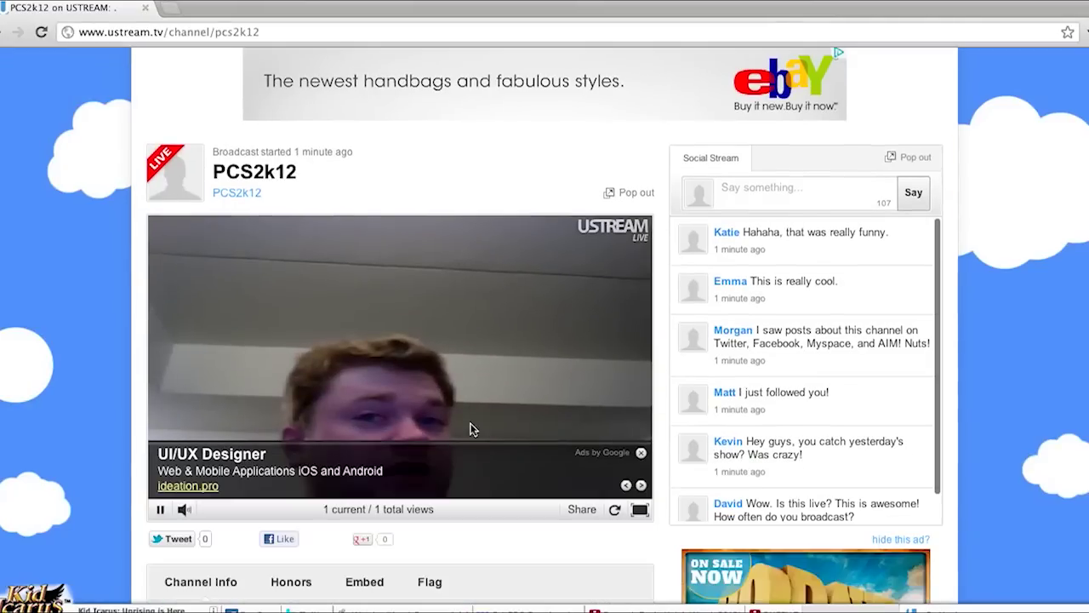
pyautogui.scroll(-1, 483, 424)
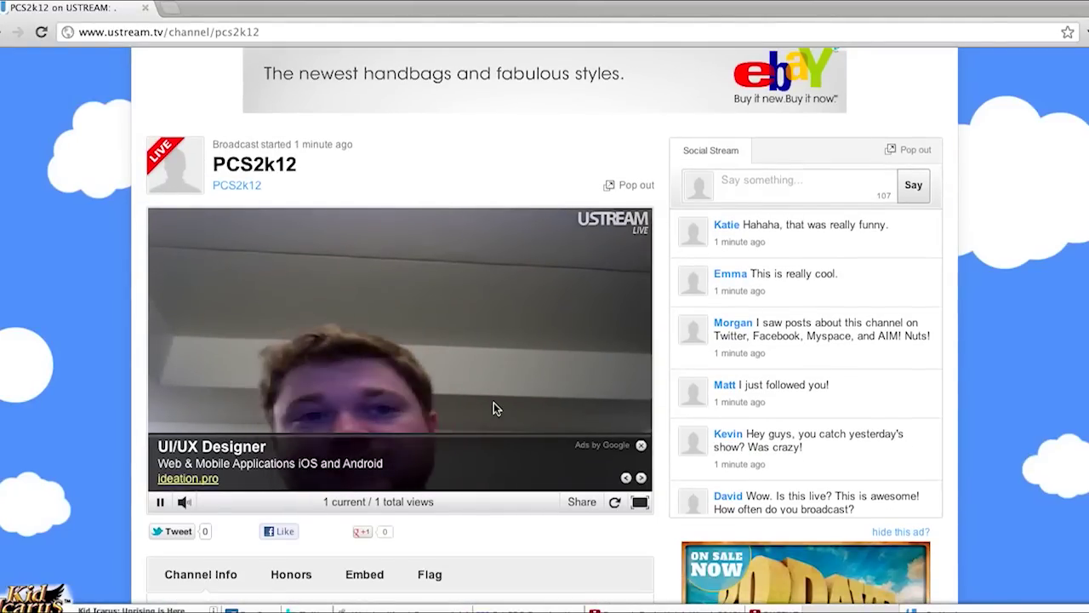